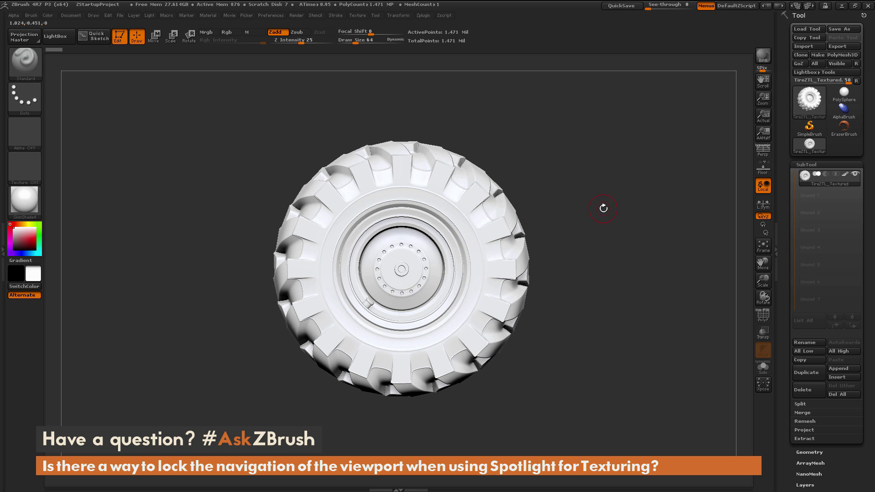
- Import the SpotlightLock tire photo as a texture
left_click(357, 15)
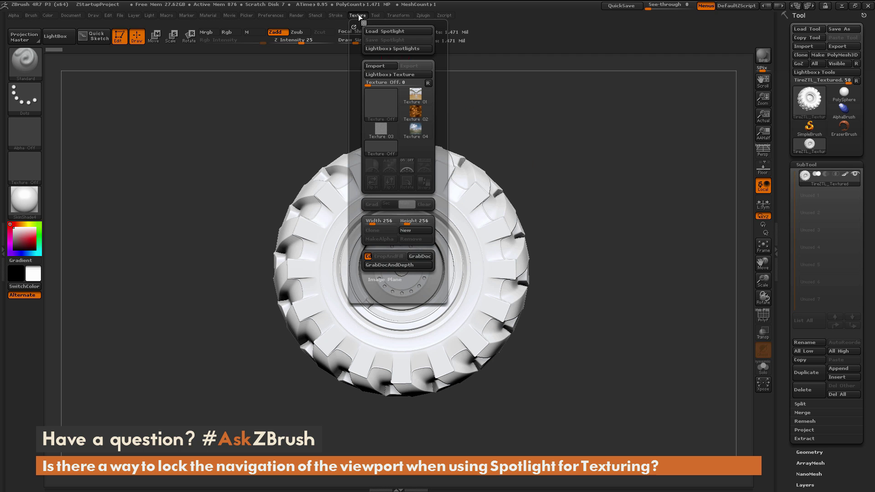
left_click(378, 66)
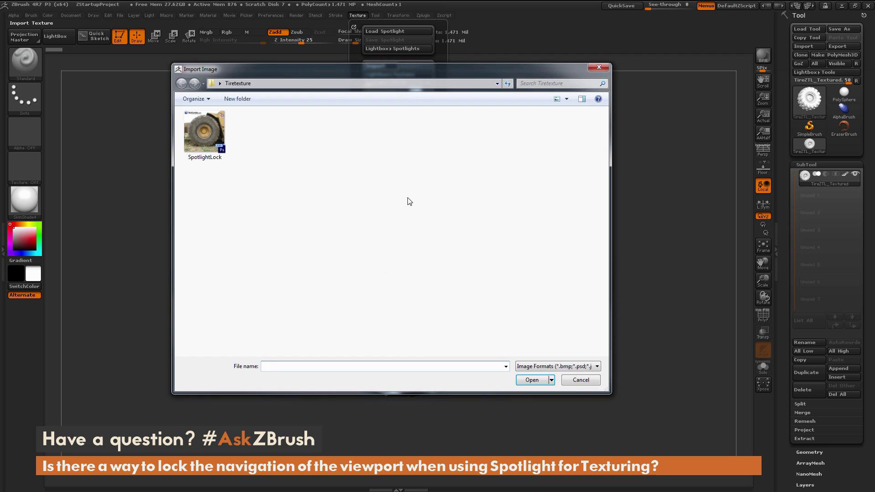
left_click(209, 140)
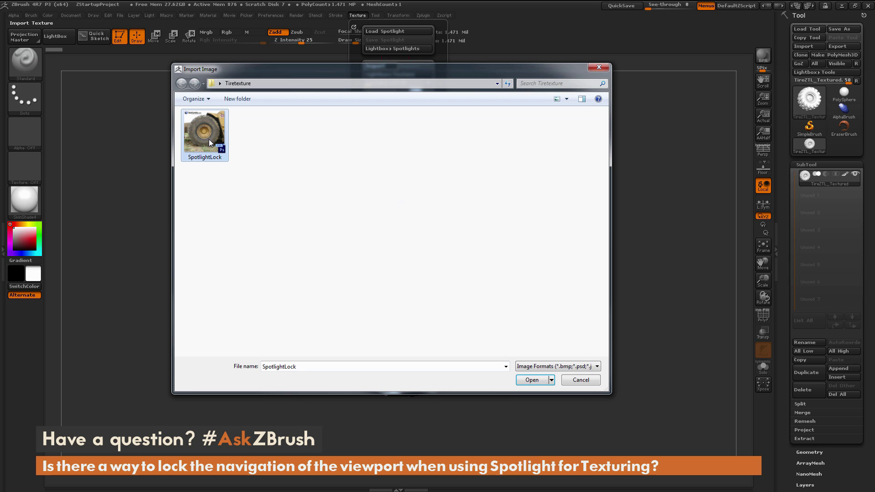
left_click(530, 379)
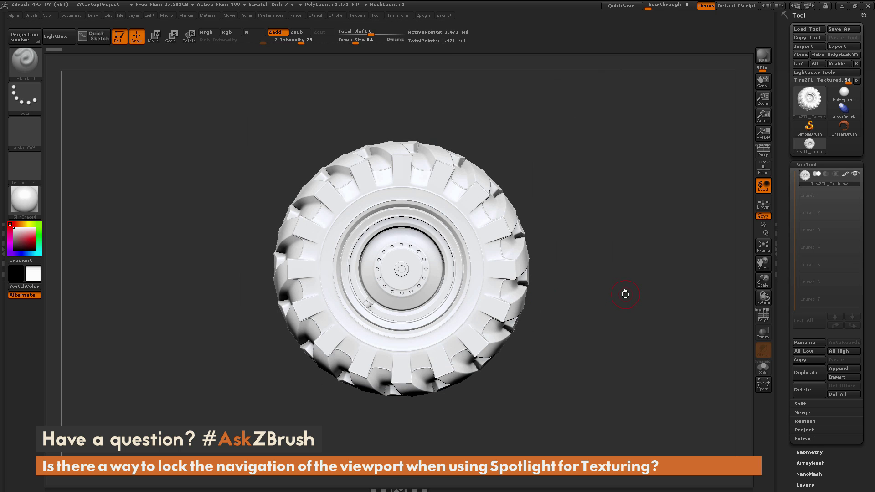
- Make SpotlightLock the current texture and add it to Spotlight
left_click(357, 15)
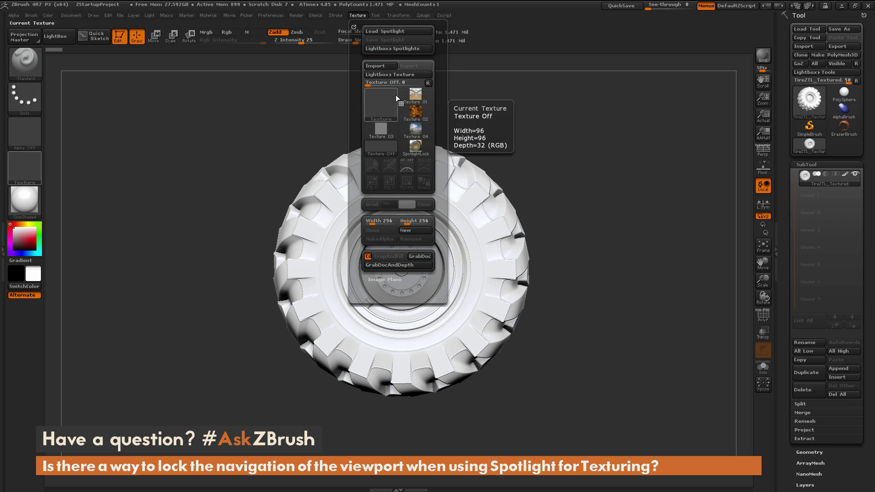
left_click(415, 150)
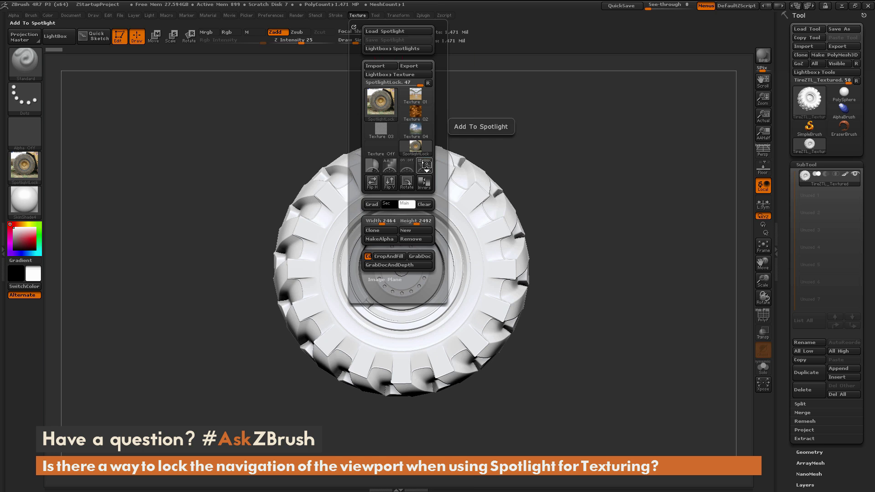
left_click(425, 165)
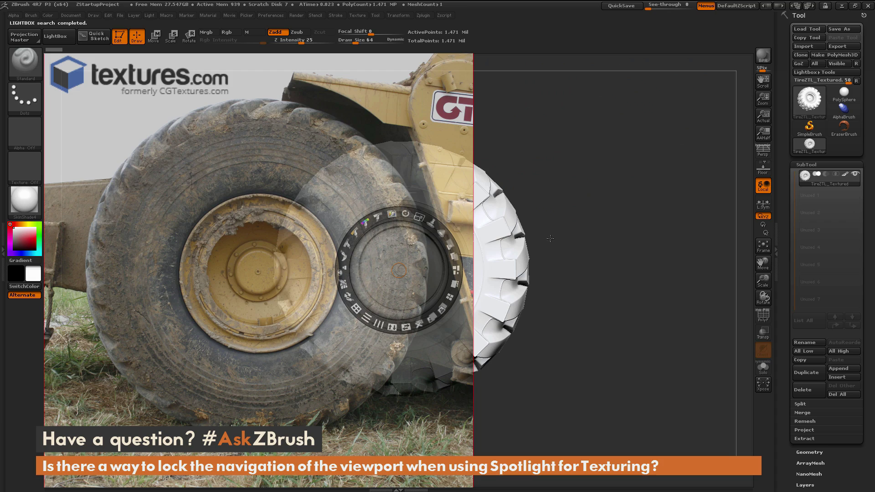
- Centre the photo's wheel hub on the tire model, scale it to fit, and lower its opacity
left_click_drag(255, 297, 404, 272)
scroll(403, 270, "down", 5)
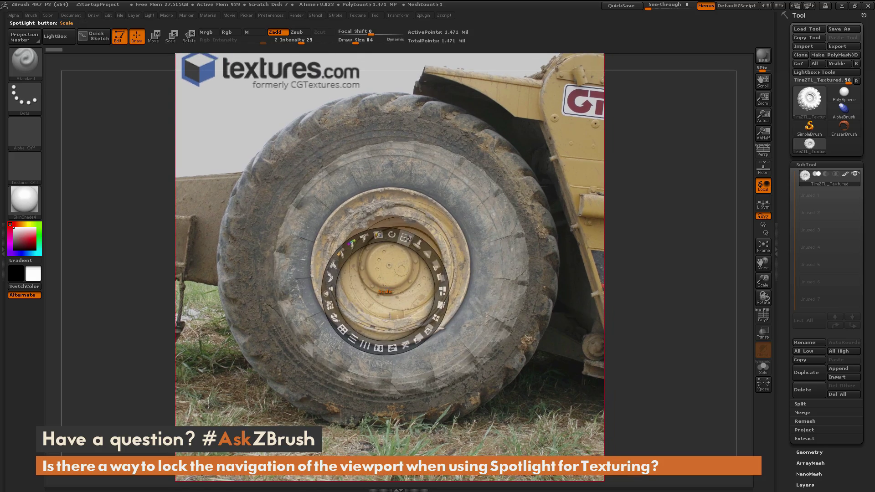
scroll(400, 268, "up", 1)
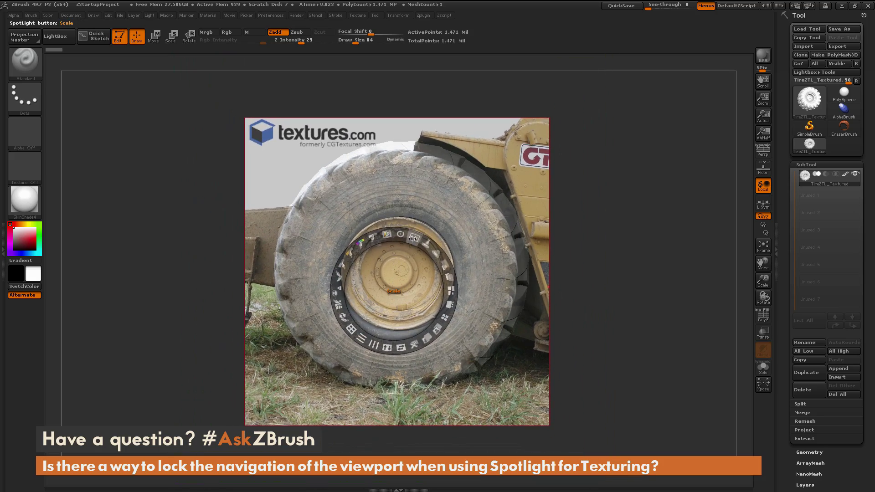
scroll(401, 264, "down", 2)
scroll(403, 257, "up", 3)
scroll(404, 252, "down", 2)
scroll(404, 252, "down", 1)
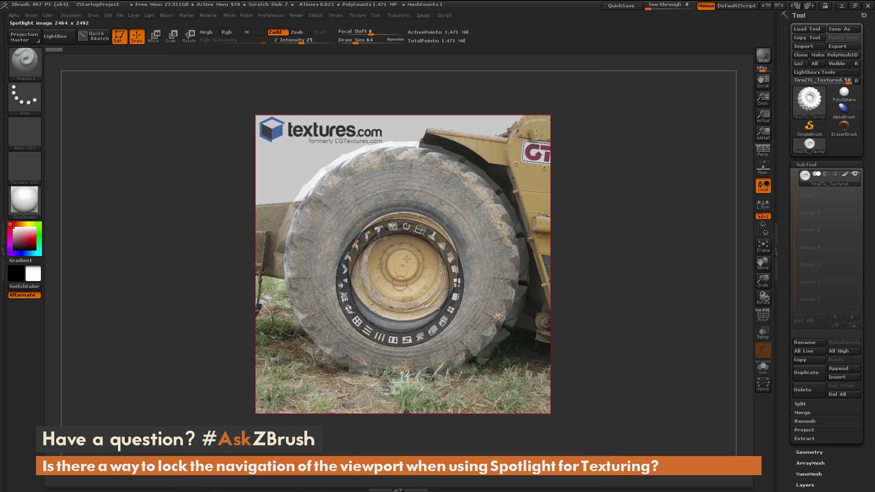
scroll(416, 248, "up", 3)
scroll(419, 246, "down", 1)
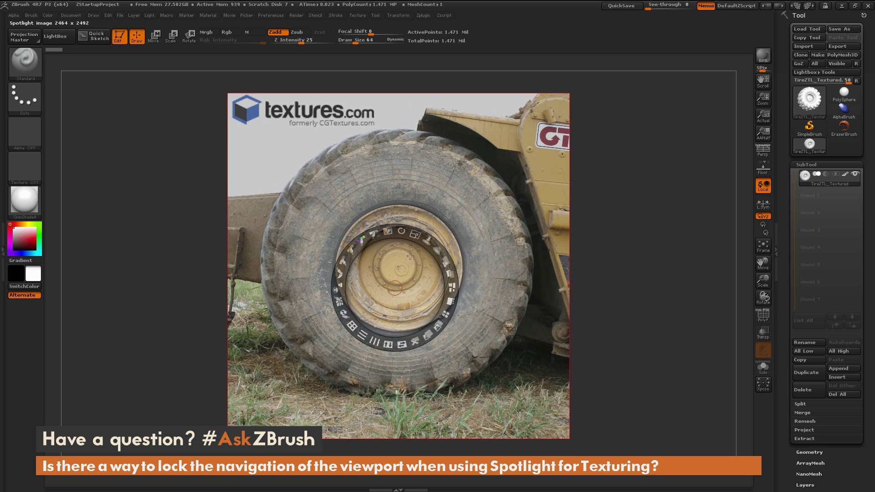
left_click_drag(451, 263, 444, 256)
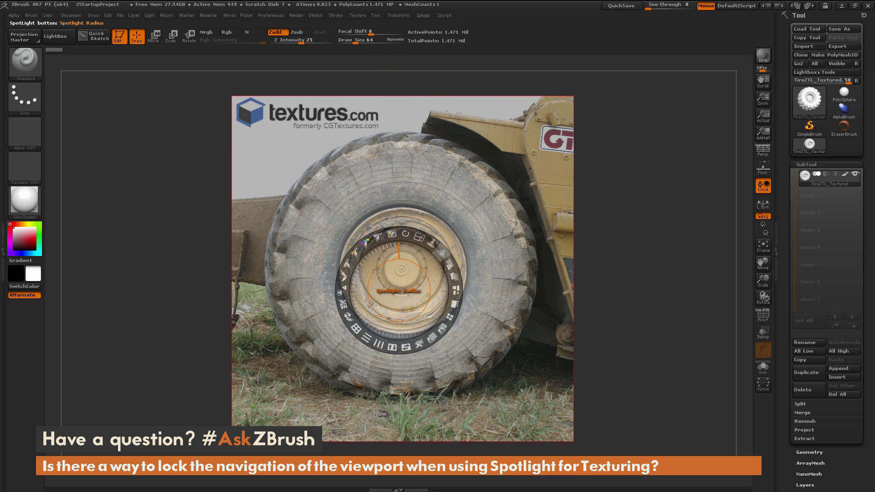
- Hide the Spotlight dial, turn Rgb on and Zadd off, and paint photo colour onto the upper-right tread
key("z")
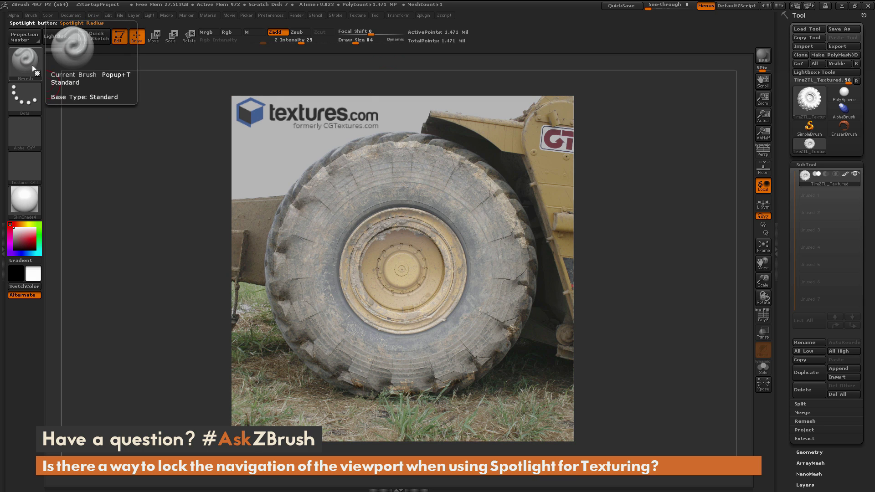
left_click(227, 32)
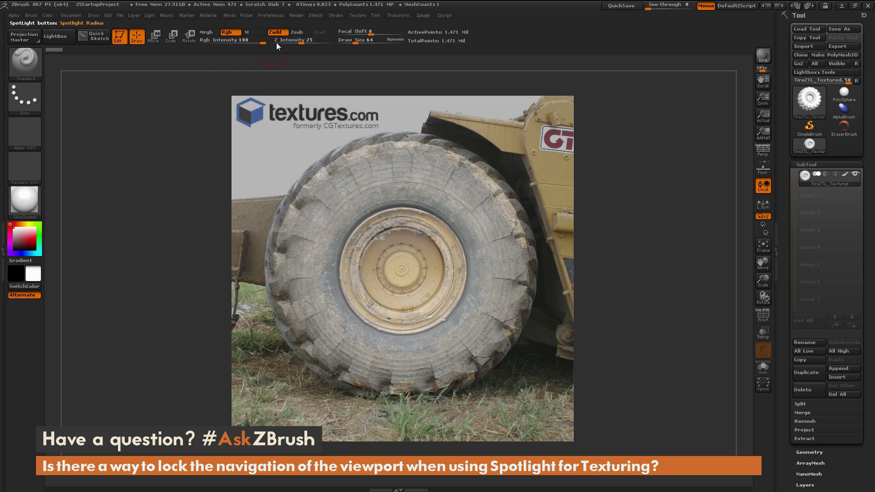
left_click(275, 32)
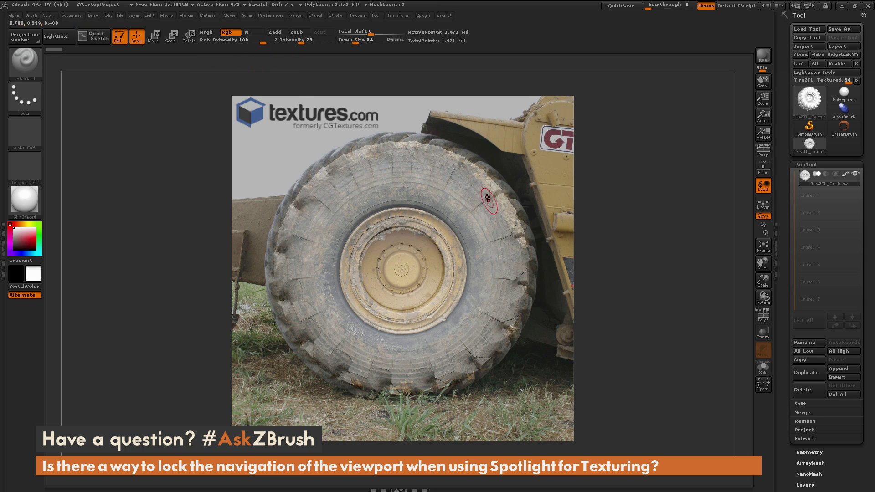
mouse_move(471, 198)
left_mouse_down()
mouse_move(462, 222)
mouse_move(480, 211)
mouse_move(493, 223)
mouse_move(485, 213)
mouse_move(468, 217)
mouse_move(458, 230)
mouse_move(468, 259)
mouse_move(449, 266)
mouse_move(442, 299)
mouse_move(463, 283)
mouse_move(480, 248)
mouse_move(480, 257)
mouse_move(498, 258)
mouse_move(503, 219)
mouse_move(430, 185)
mouse_move(407, 206)
mouse_move(412, 226)
mouse_move(442, 234)
mouse_move(441, 308)
mouse_move(428, 313)
mouse_move(411, 288)
mouse_move(385, 276)
mouse_move(379, 238)
mouse_move(367, 254)
mouse_move(403, 228)
mouse_move(395, 222)
mouse_move(376, 224)
mouse_move(347, 273)
mouse_move(383, 321)
mouse_move(428, 314)
left_mouse_up()
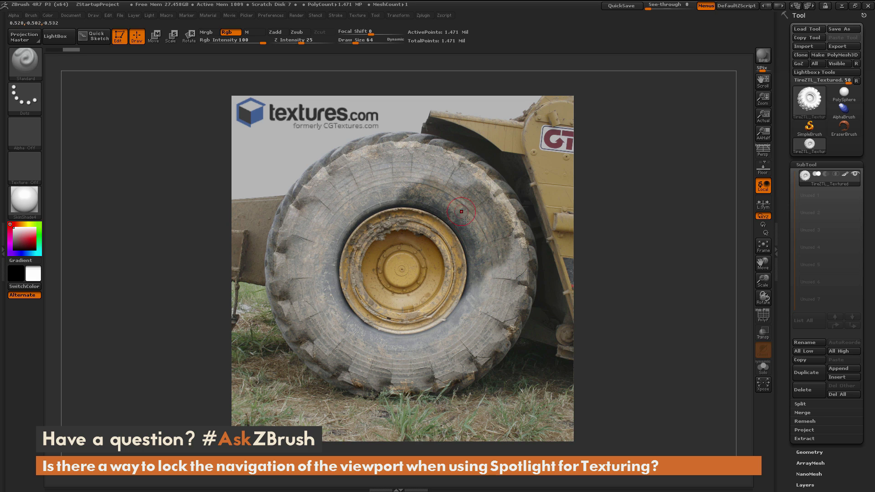
- Paint more photo colour on the right tread, then rotate the tire to match the reference photo
mouse_move(474, 296)
left_mouse_down()
mouse_move(496, 276)
mouse_move(510, 284)
mouse_move(510, 249)
left_mouse_up()
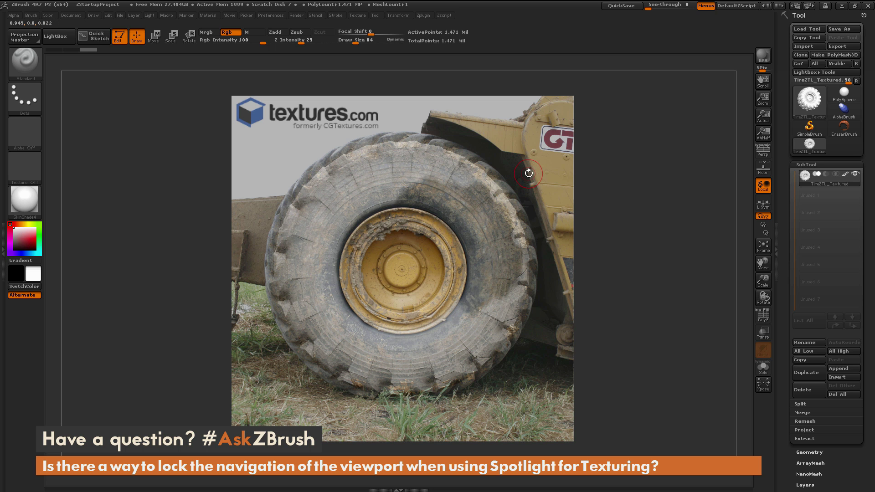
left_click_drag(528, 173, 502, 301)
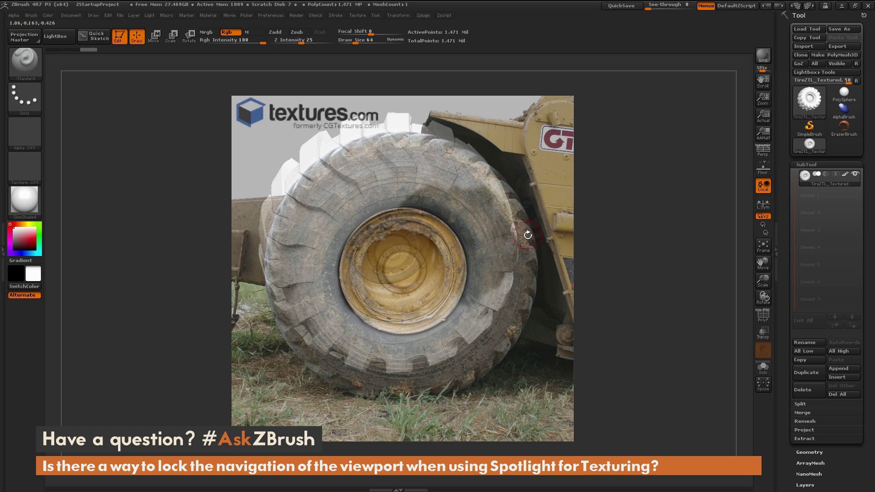
left_click_drag(532, 176, 525, 152)
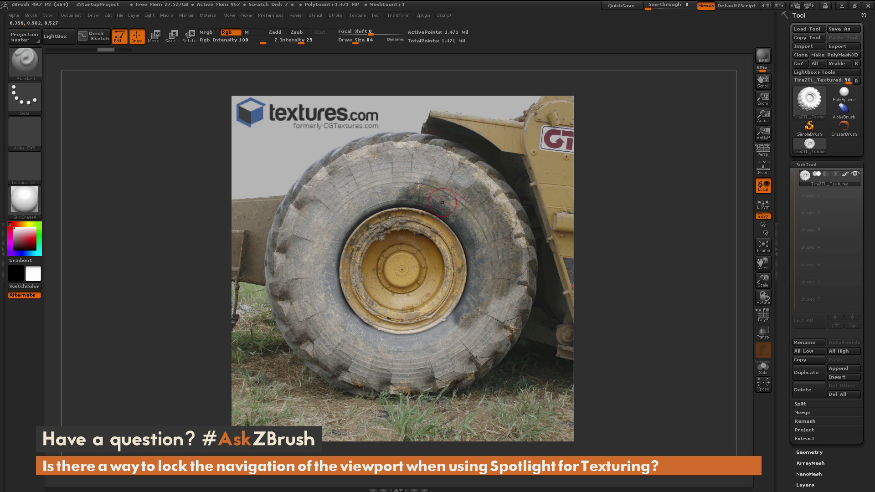
- Store the aligned camera view as Cust1 under Document > ZAppLink Properties
left_click(71, 16)
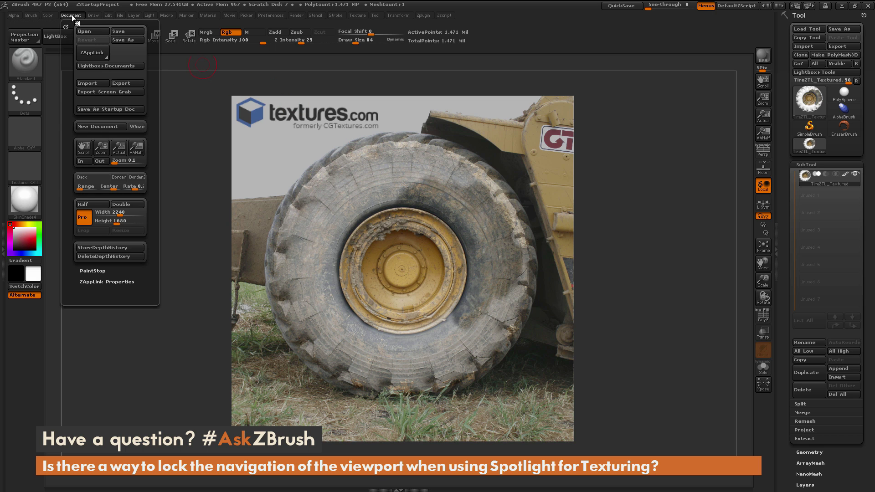
left_click(120, 281)
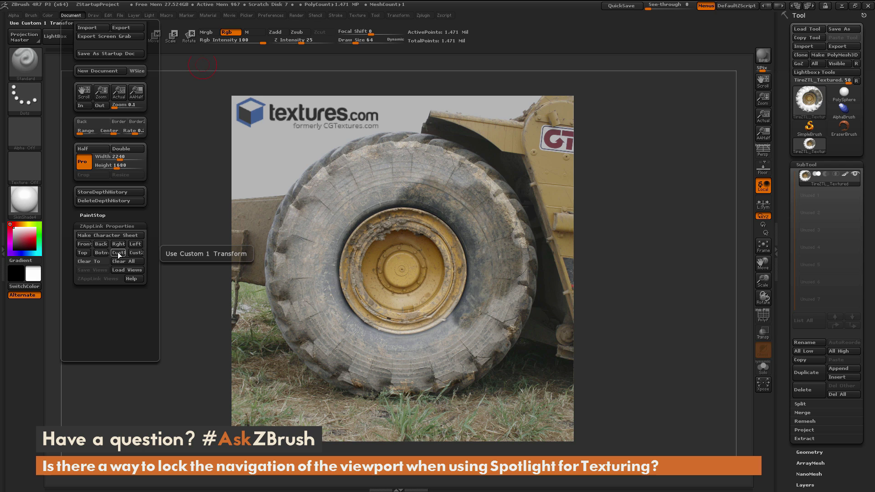
left_click(118, 252)
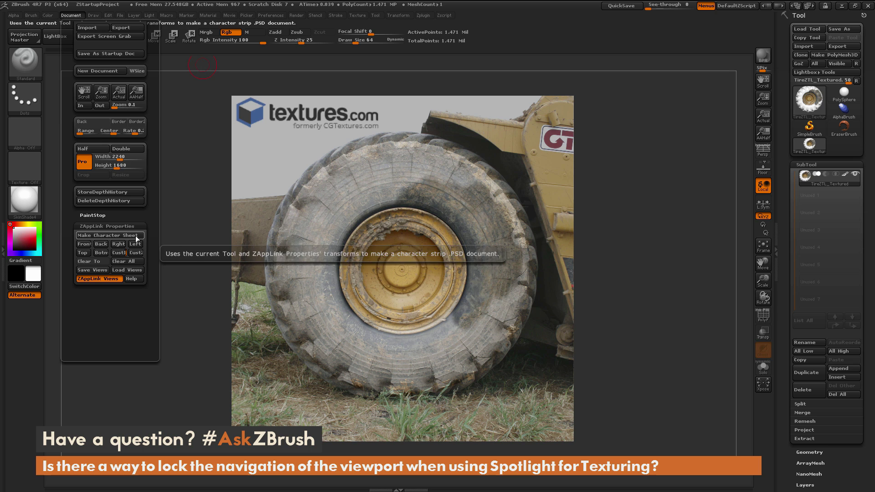
- Rotate the tire out of alignment, then recall the Cust1 view to snap it back over the photo
left_click_drag(647, 191, 619, 199)
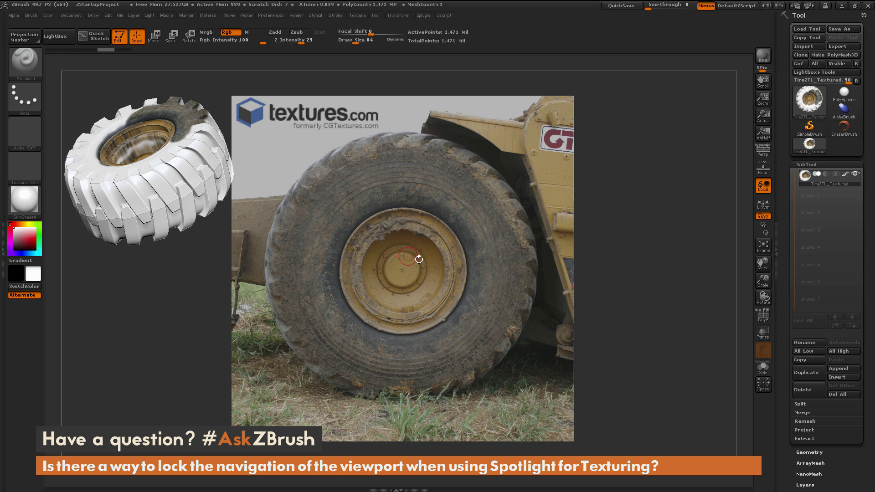
left_click(69, 15)
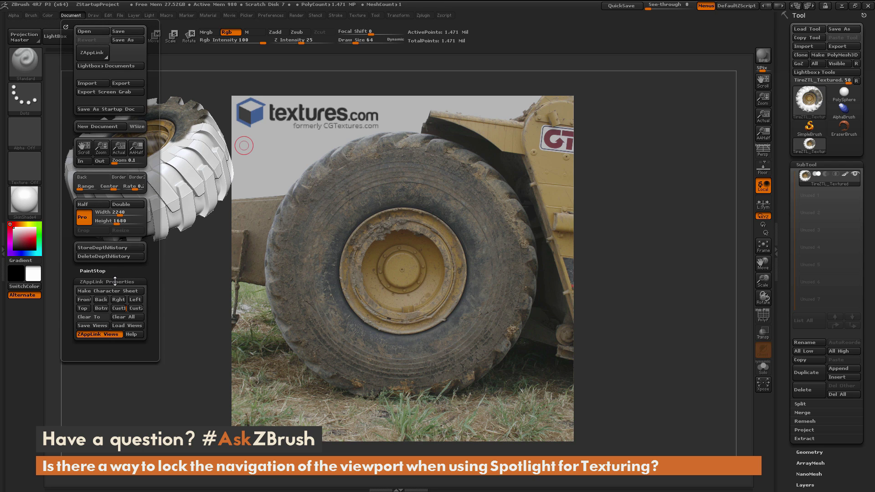
left_click(118, 308)
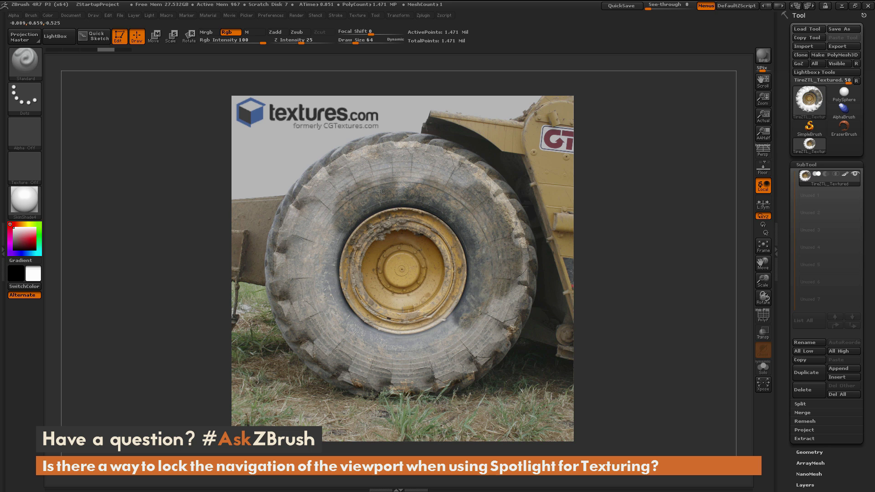
- Rotate the tire away and restore its alignment with the Cust1 view
left_click_drag(581, 196, 615, 284)
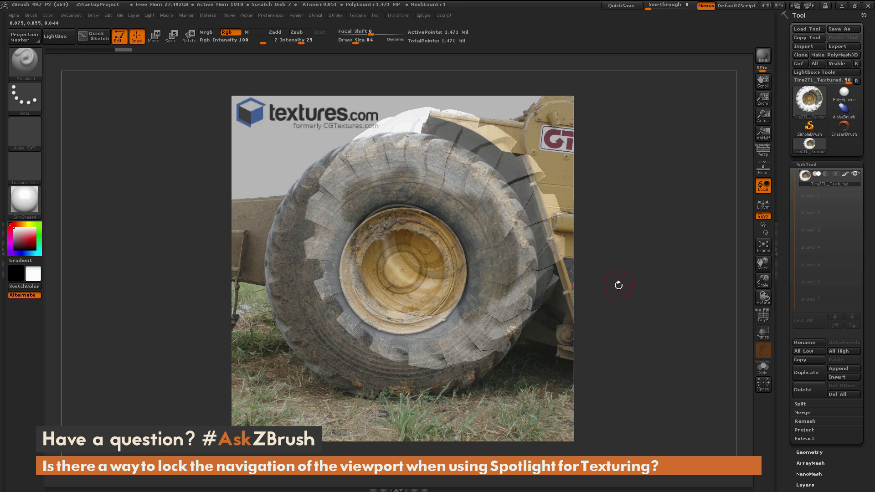
left_click(71, 15)
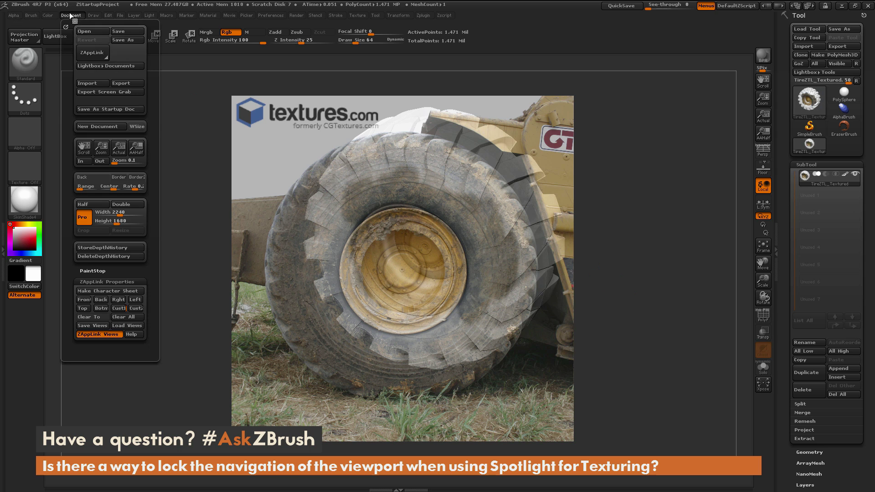
left_click(119, 308)
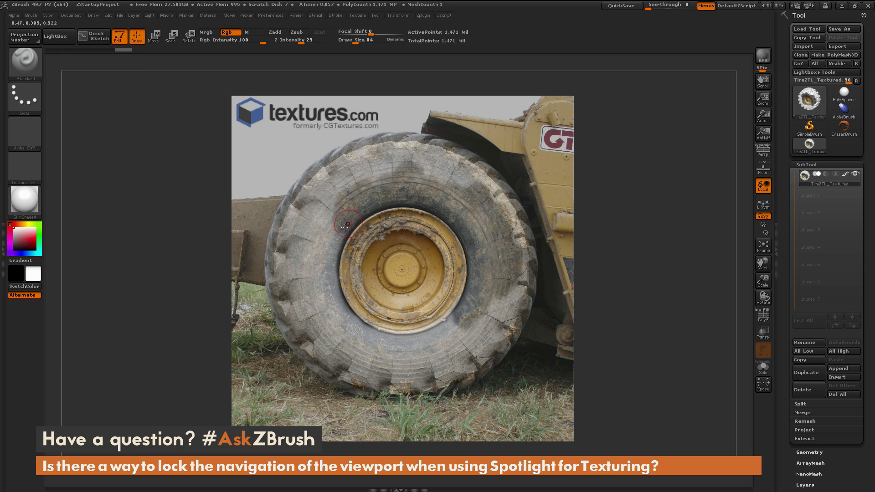
- Paint photo texture down the tire's inner sidewall in two strokes
mouse_move(337, 236)
left_mouse_down()
mouse_move(319, 239)
mouse_move(351, 340)
mouse_move(493, 269)
left_mouse_up()
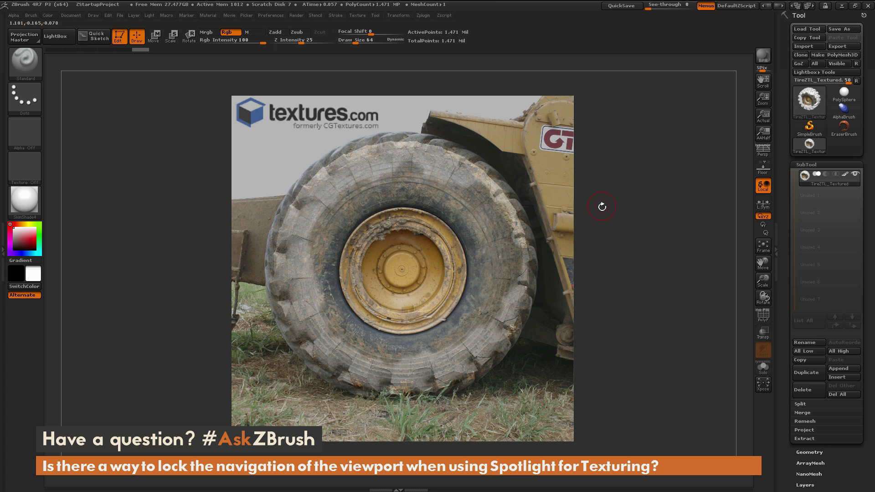
left_click_drag(601, 207, 608, 211)
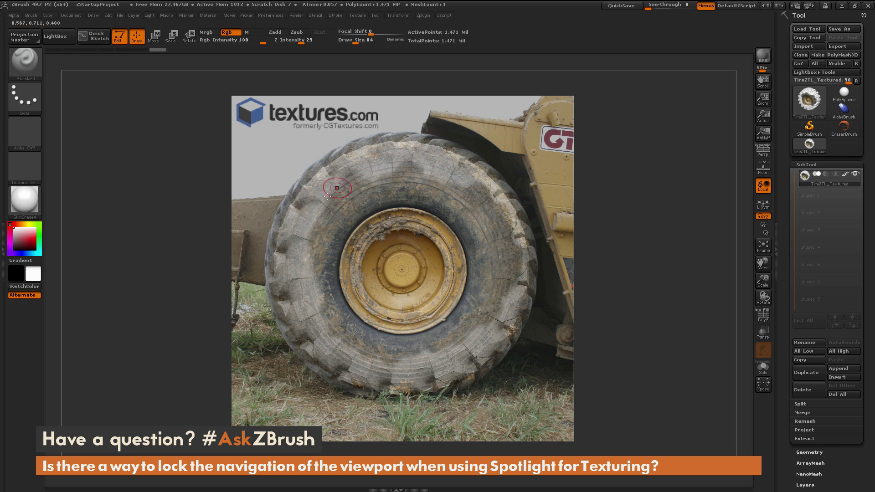
mouse_move(327, 195)
left_mouse_down()
mouse_move(320, 218)
mouse_move(336, 251)
left_mouse_up()
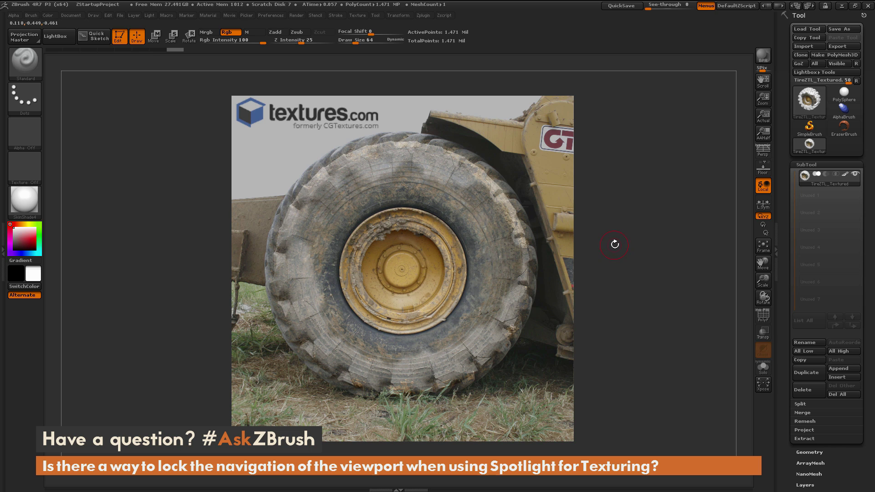
- Bring the Spotlight photo back, paint texture onto the tire's left side, then hide the photo
key("shift")
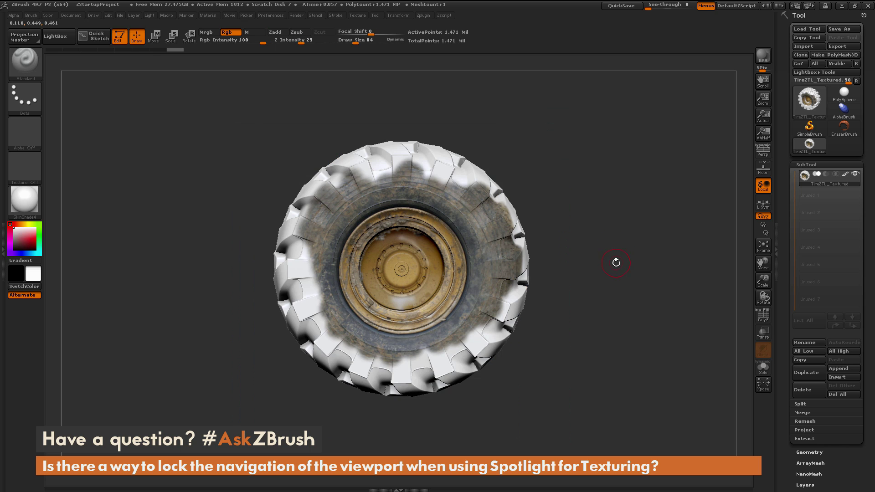
key("shift+z")
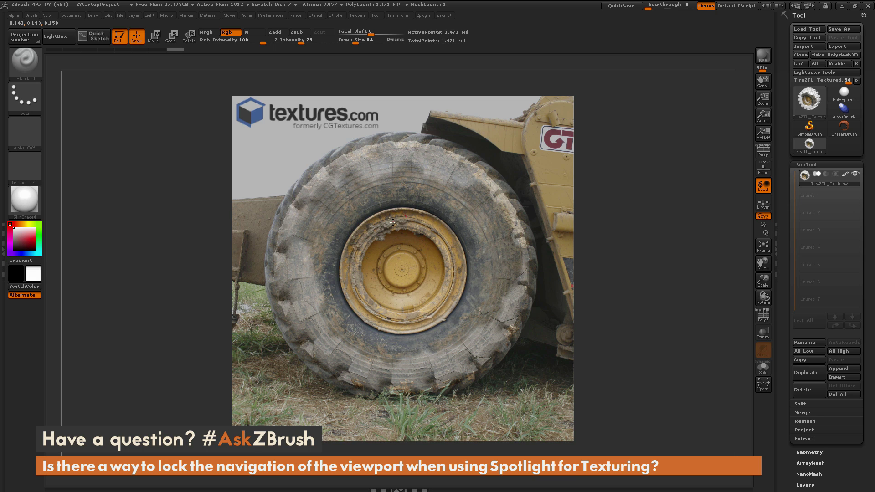
mouse_move(357, 185)
left_mouse_down()
mouse_move(327, 180)
mouse_move(310, 195)
mouse_move(300, 270)
mouse_move(312, 291)
left_mouse_up()
key("shift+z")
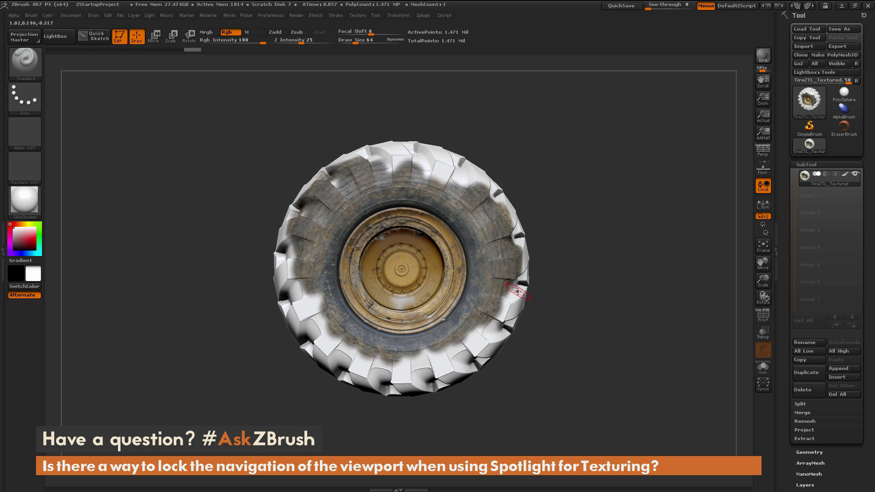